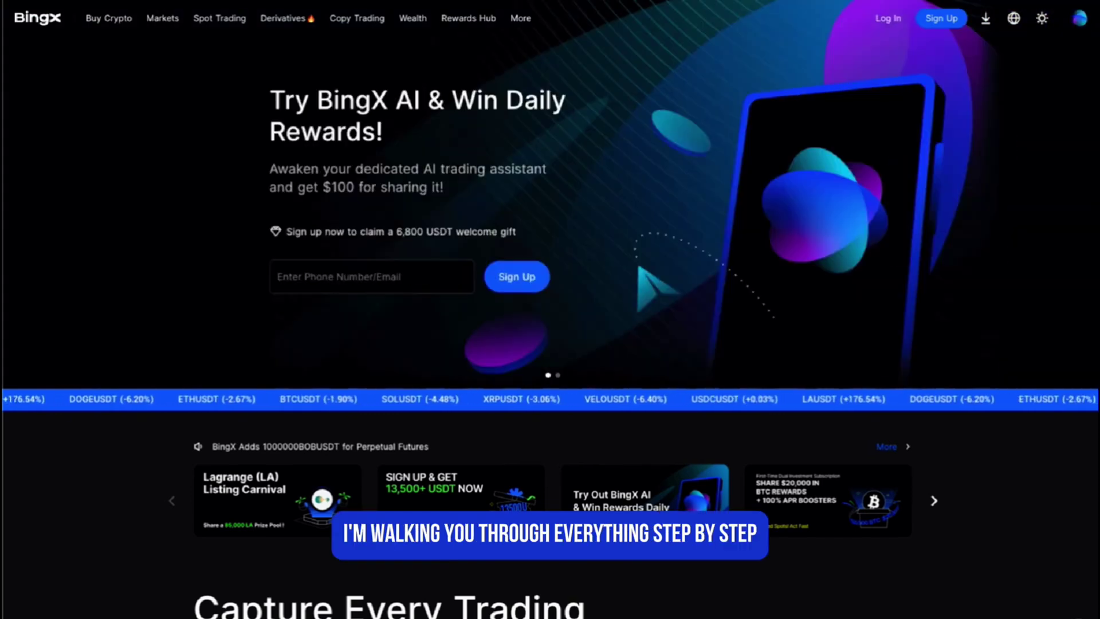
Step: Browse the BingX homepage and go to the Create an Account sign-up page
scroll(997, 534, "down", 1)
scroll(997, 534, "down", 6)
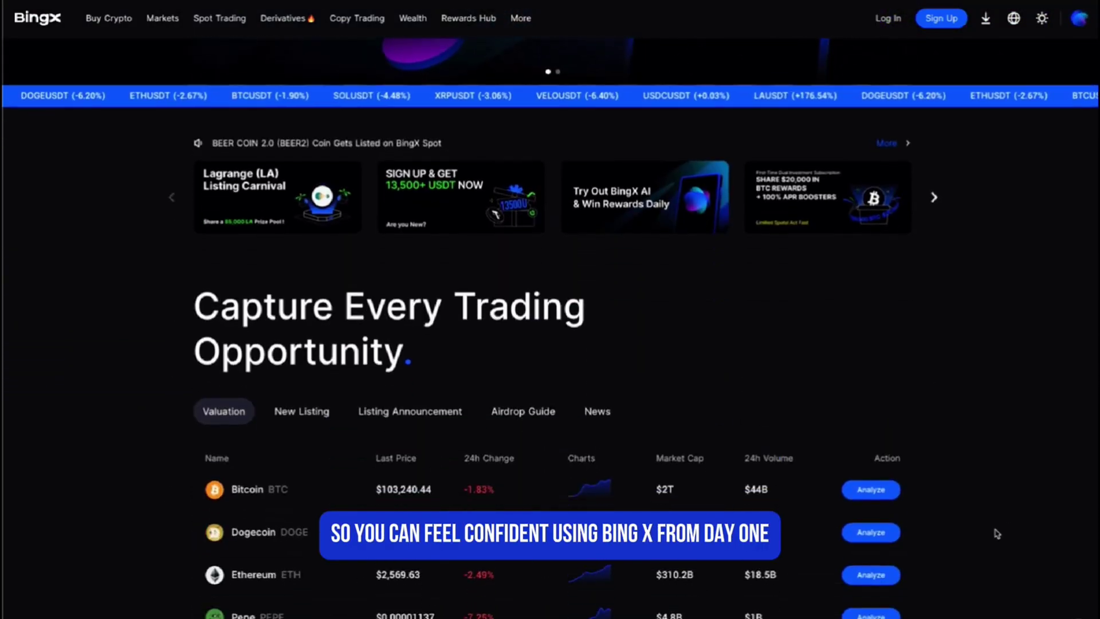
scroll(997, 533, "down", 4)
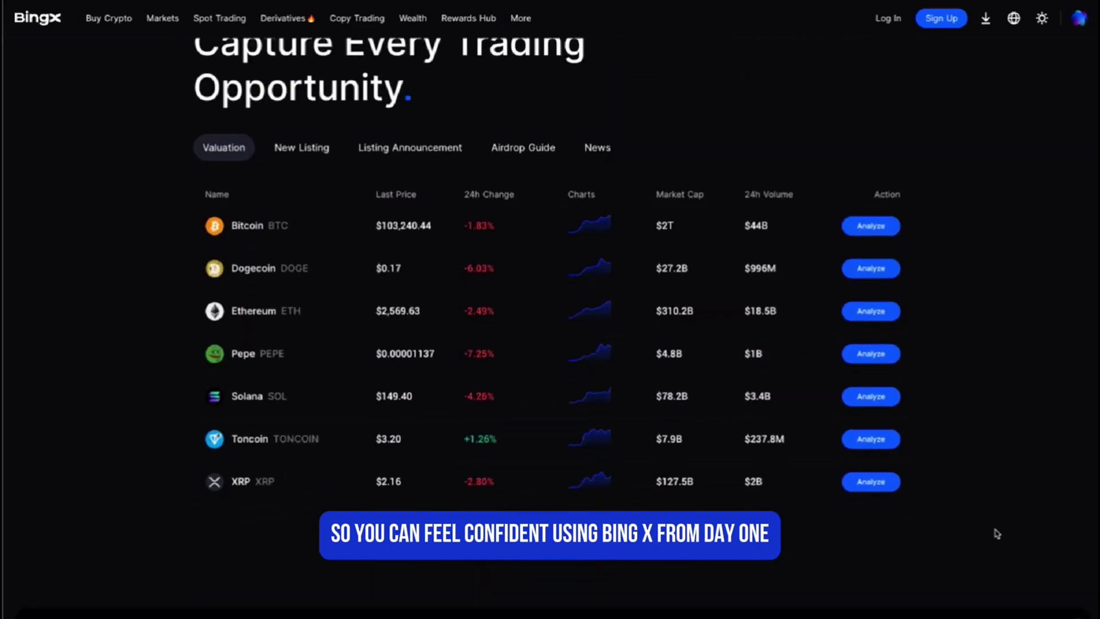
scroll(997, 534, "down", 4)
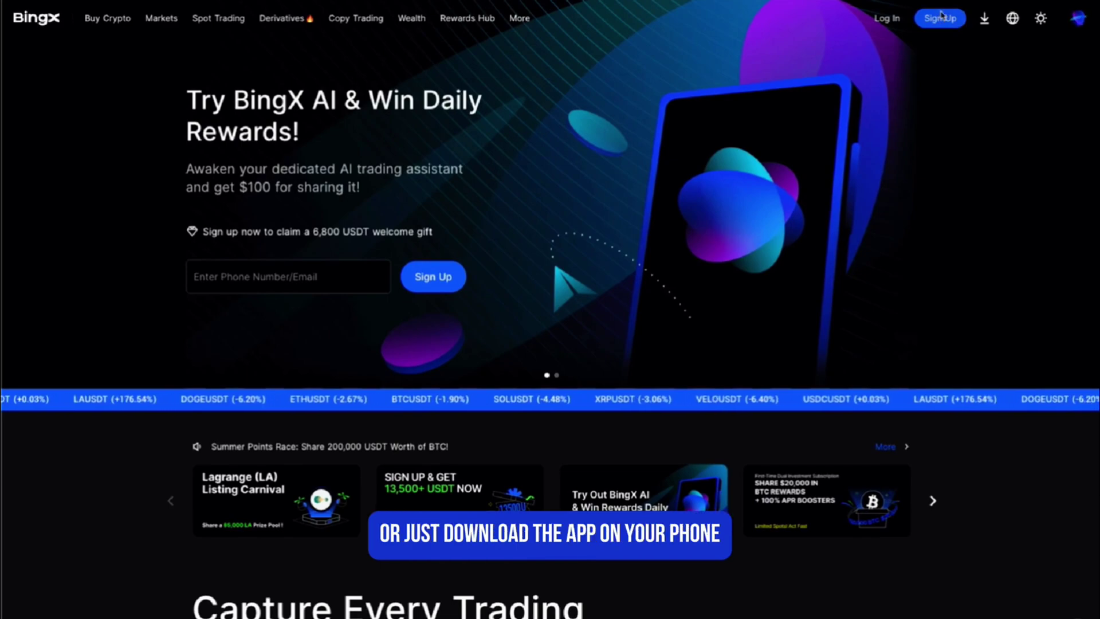
left_click(940, 18)
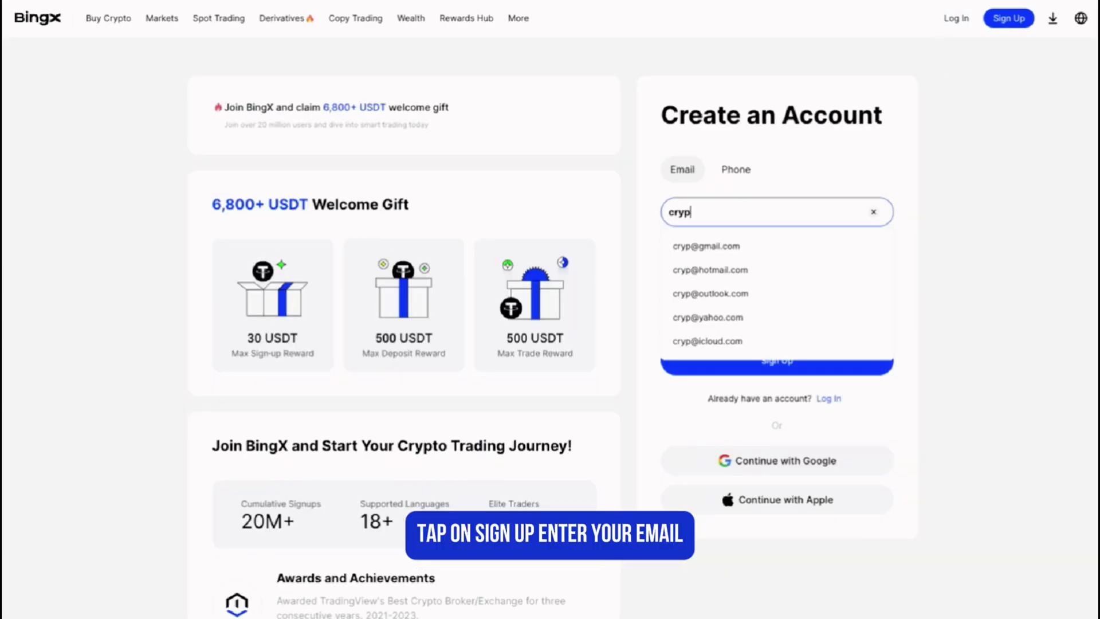
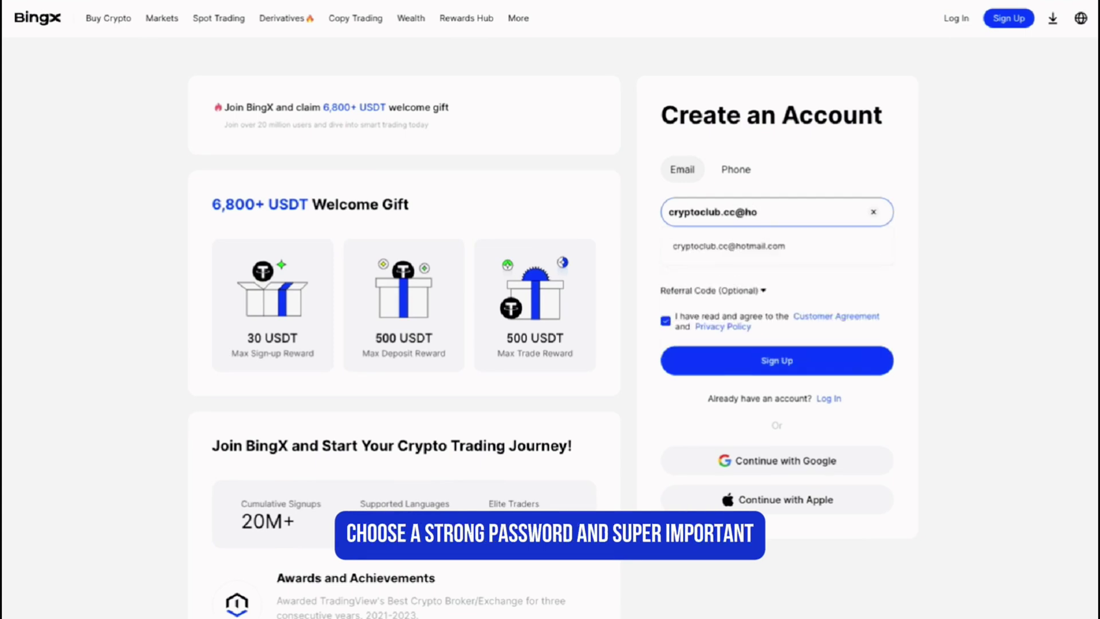
Step: Enter the account email address, accept the suggestion, and expand the optional Referral Code field
key("Return")
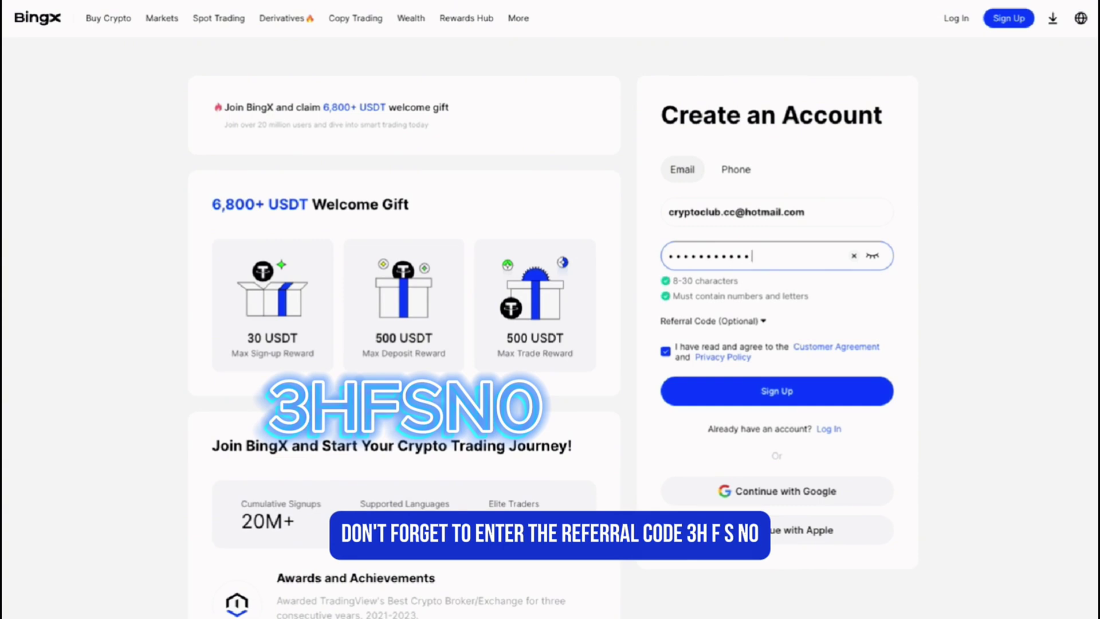
left_click(733, 322)
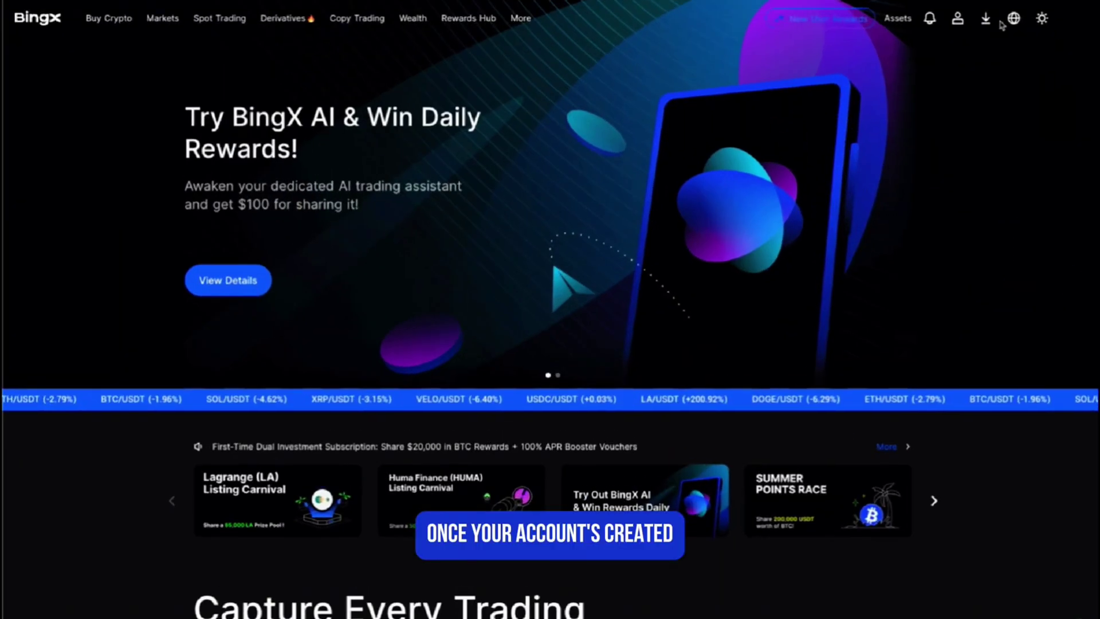
Step: Start advanced identity verification and continue on this device in the Sumsub panel
mouse_move(958, 46)
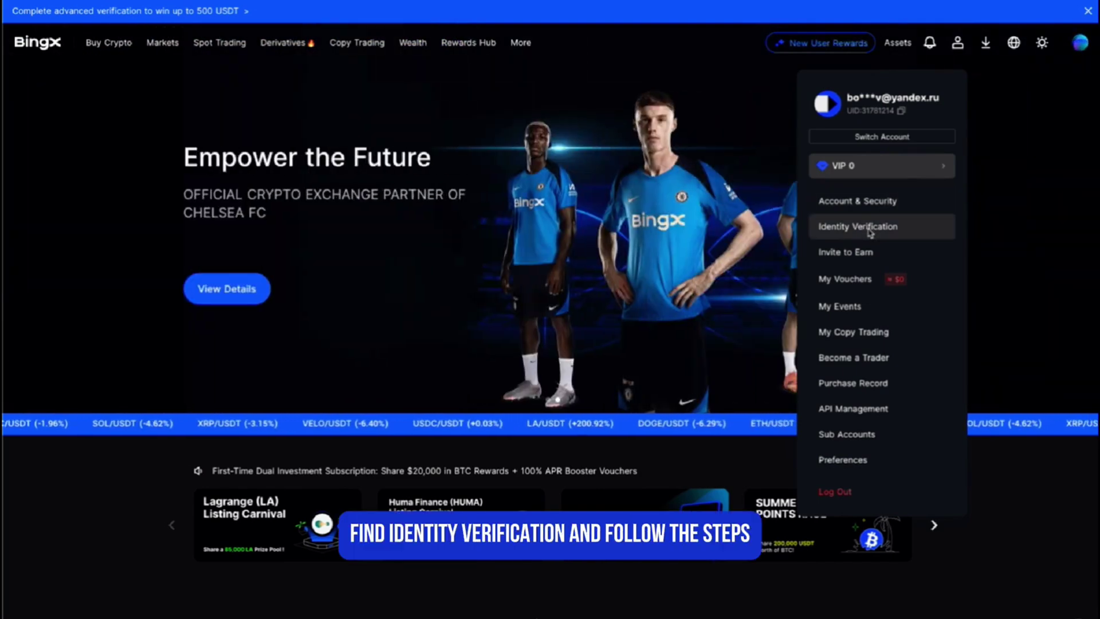
left_click(871, 230)
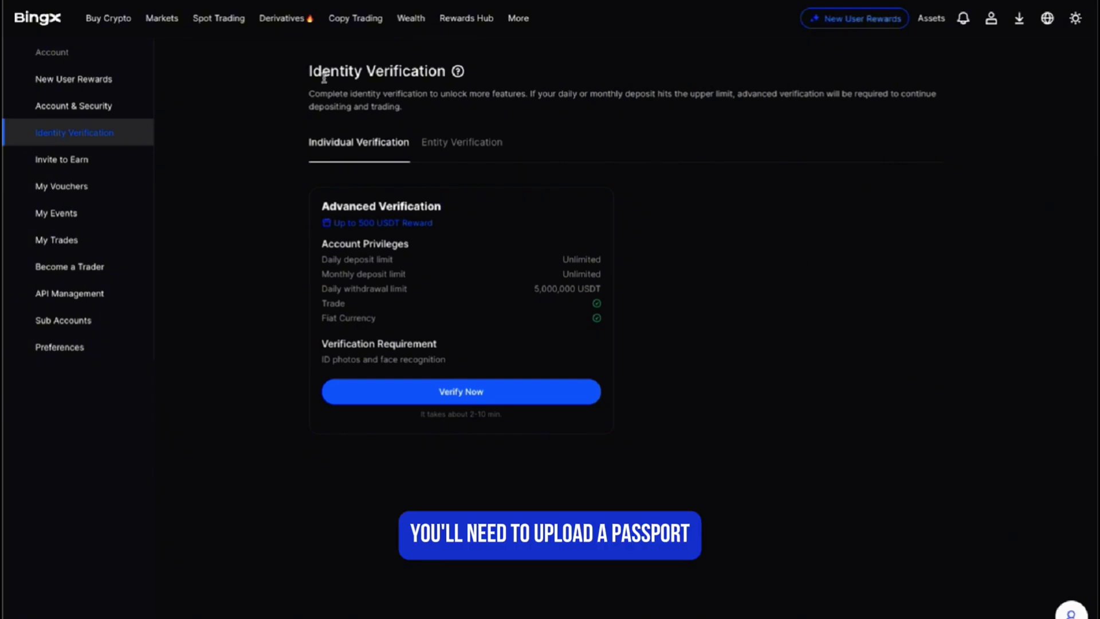
left_click(451, 384)
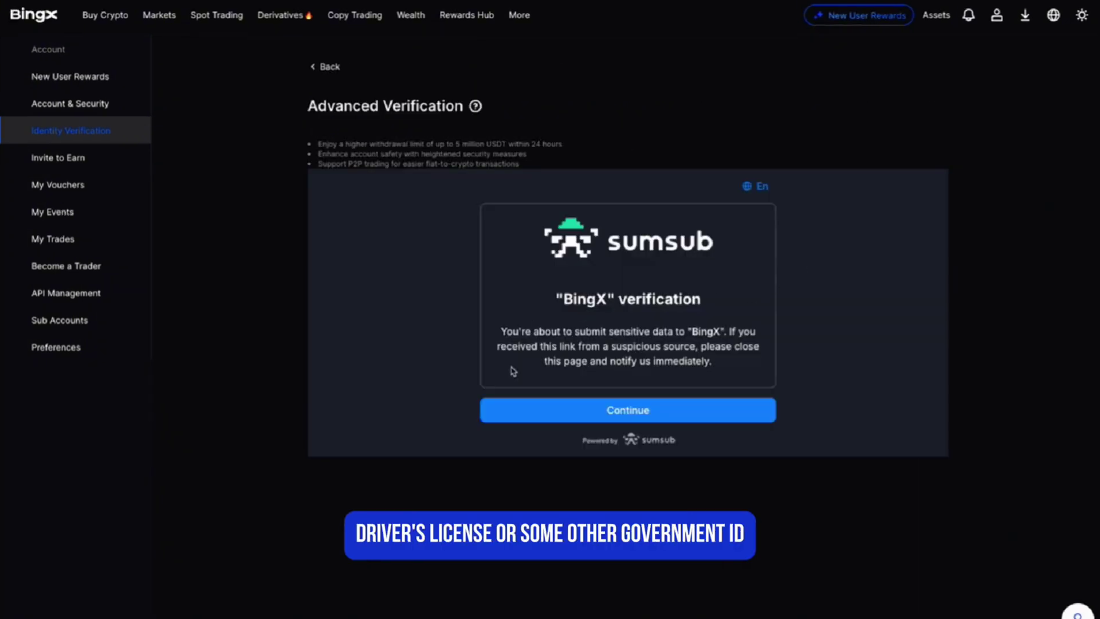
left_click(549, 410)
left_click(707, 398)
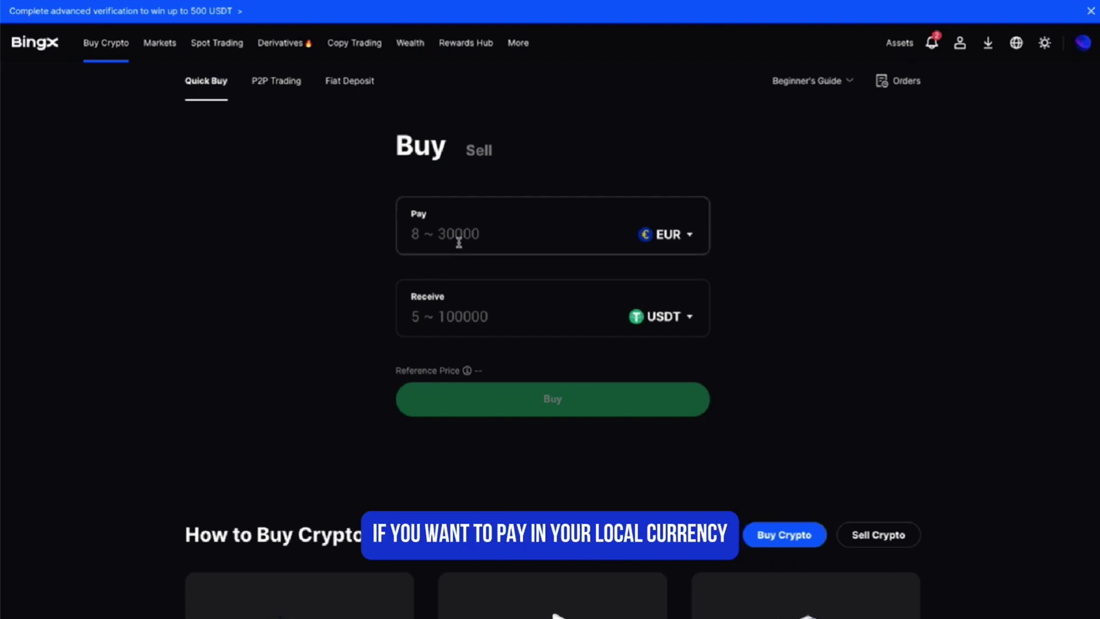
Step: Accept the Paycat P2P disclaimer and browse the EUR sellers offering USDT
left_click(277, 80)
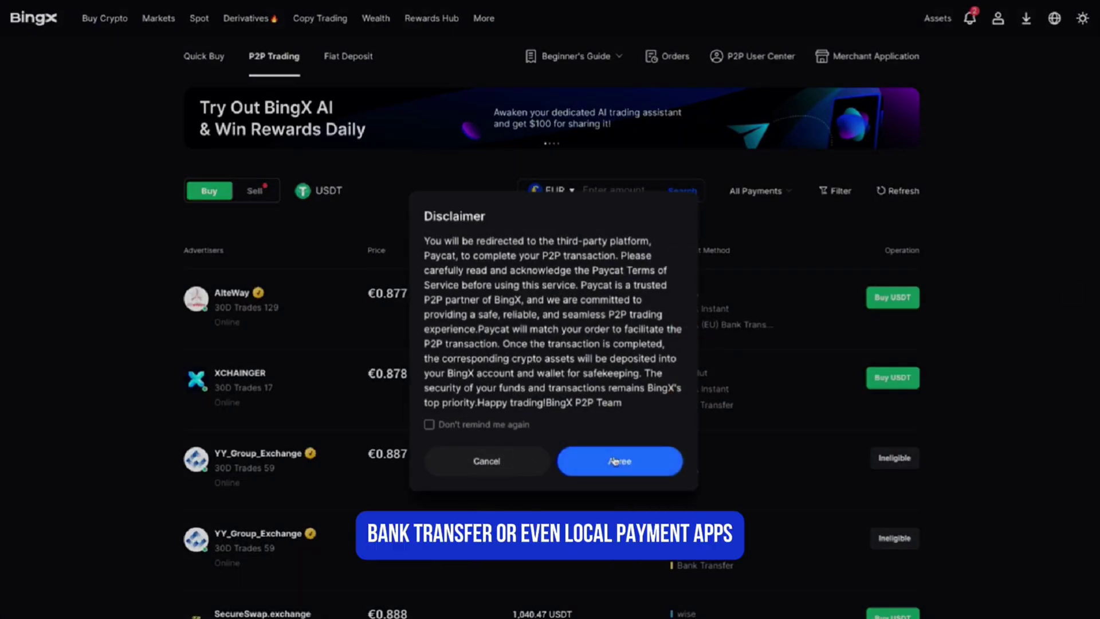
left_click(607, 462)
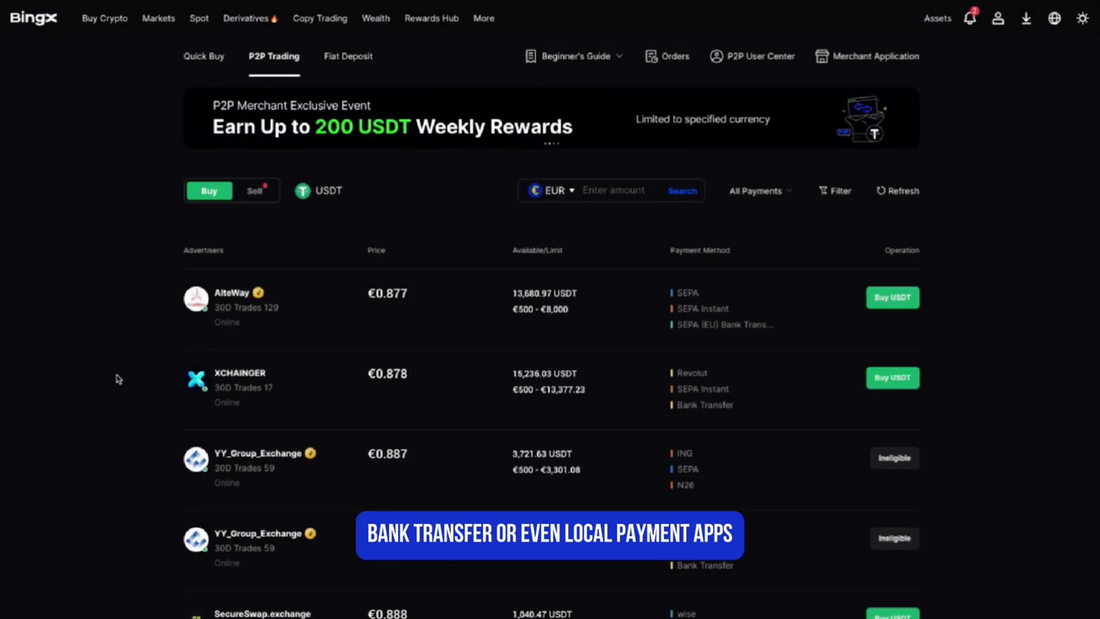
scroll(118, 380, "down", 5)
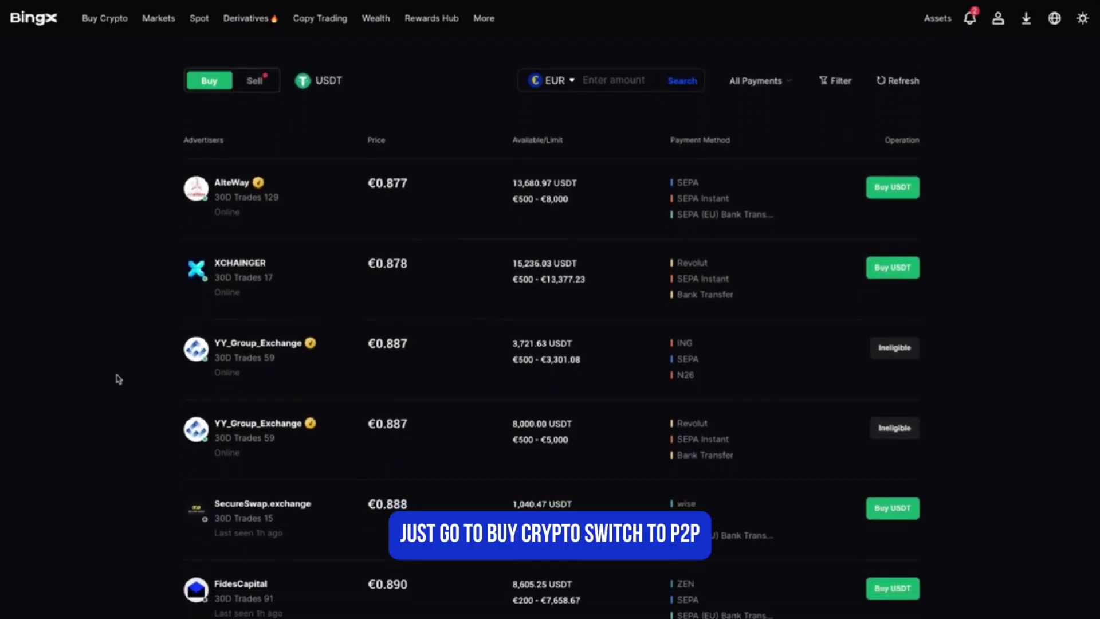
scroll(118, 379, "down", 4)
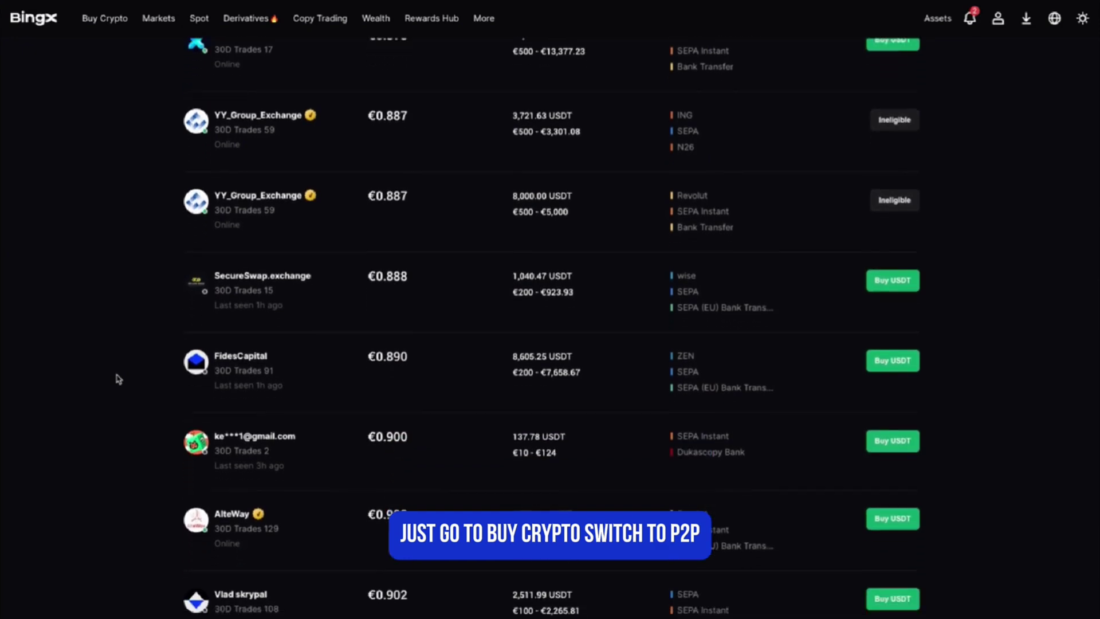
scroll(118, 380, "up", 3)
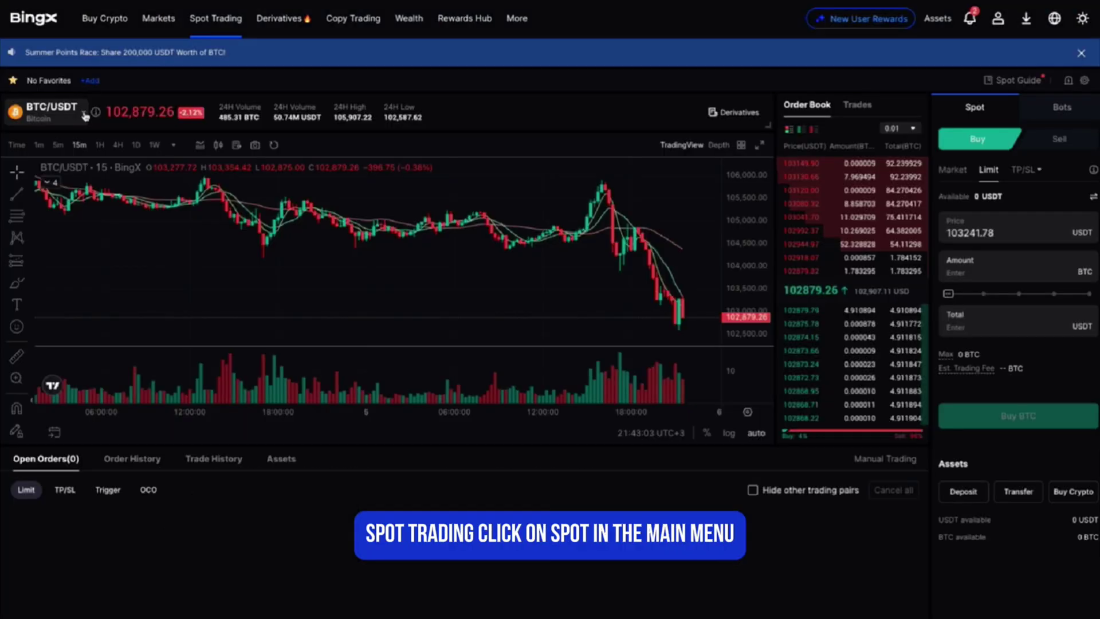
Step: Select the BTC/USDT spot pair and set the buy order to Market at 0% total
left_click(84, 116)
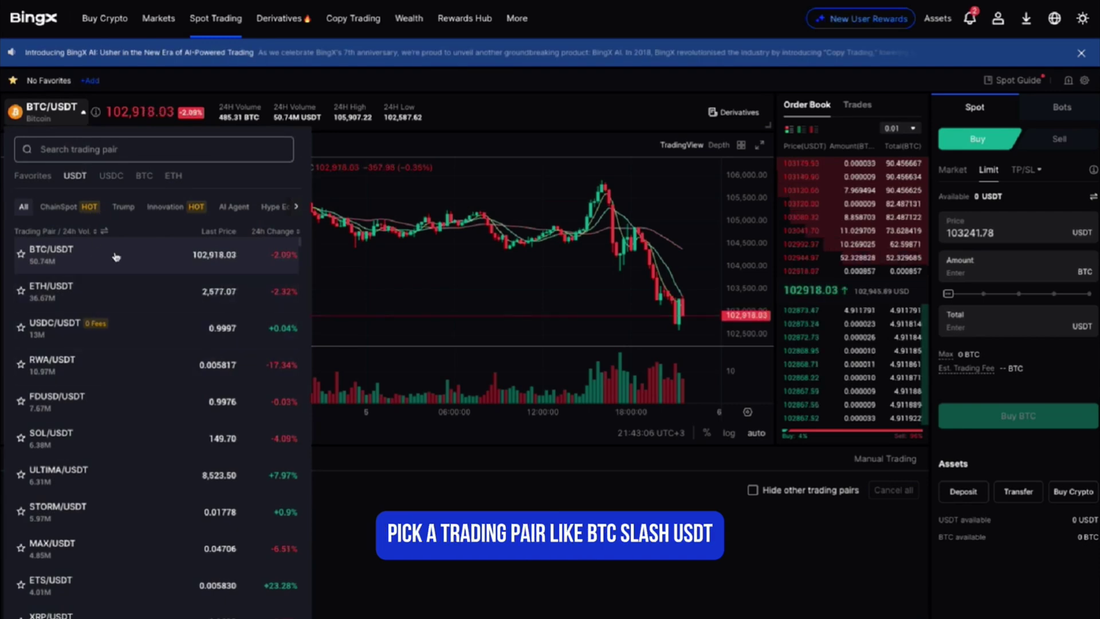
left_click(212, 254)
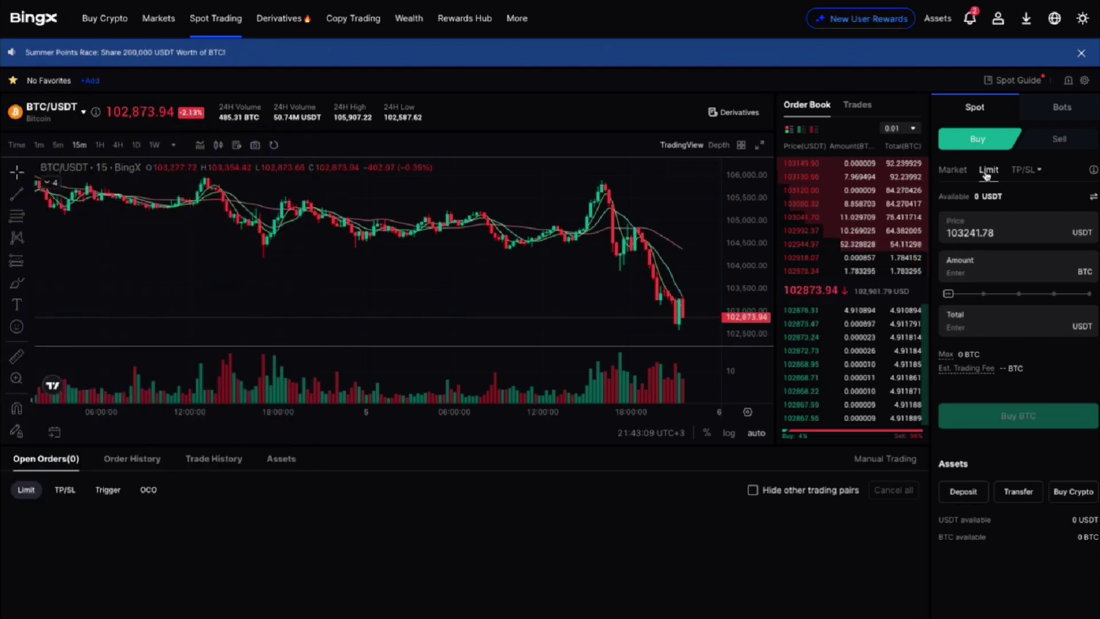
left_click(957, 179)
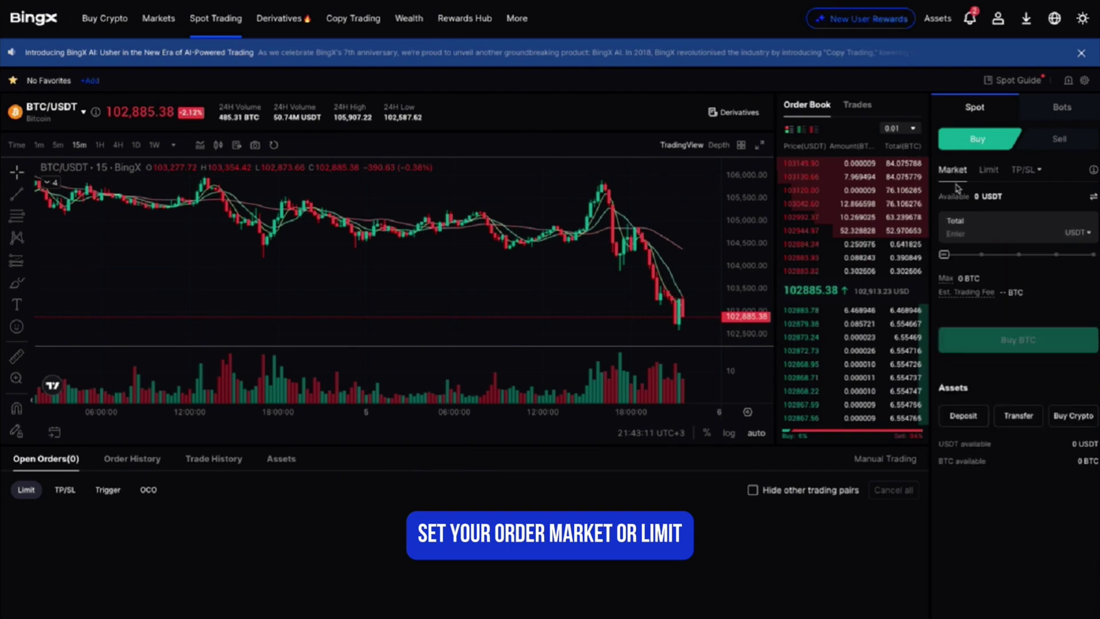
left_click(945, 256)
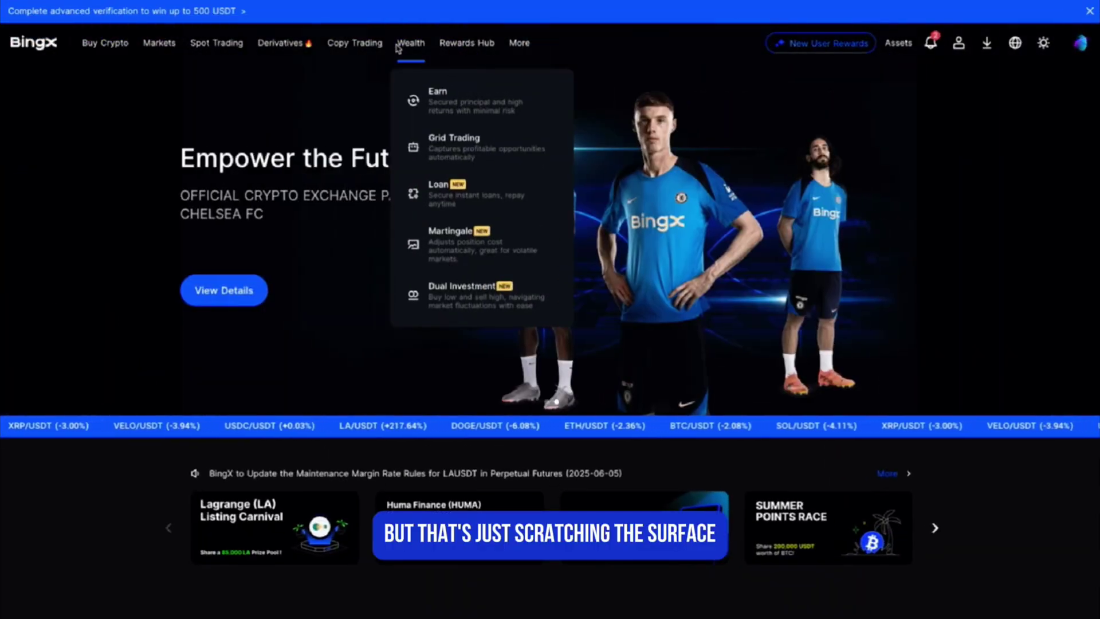
Step: Begin creating a Spot Grid bot in Grid Trading and acknowledge the risk notes
left_click(450, 138)
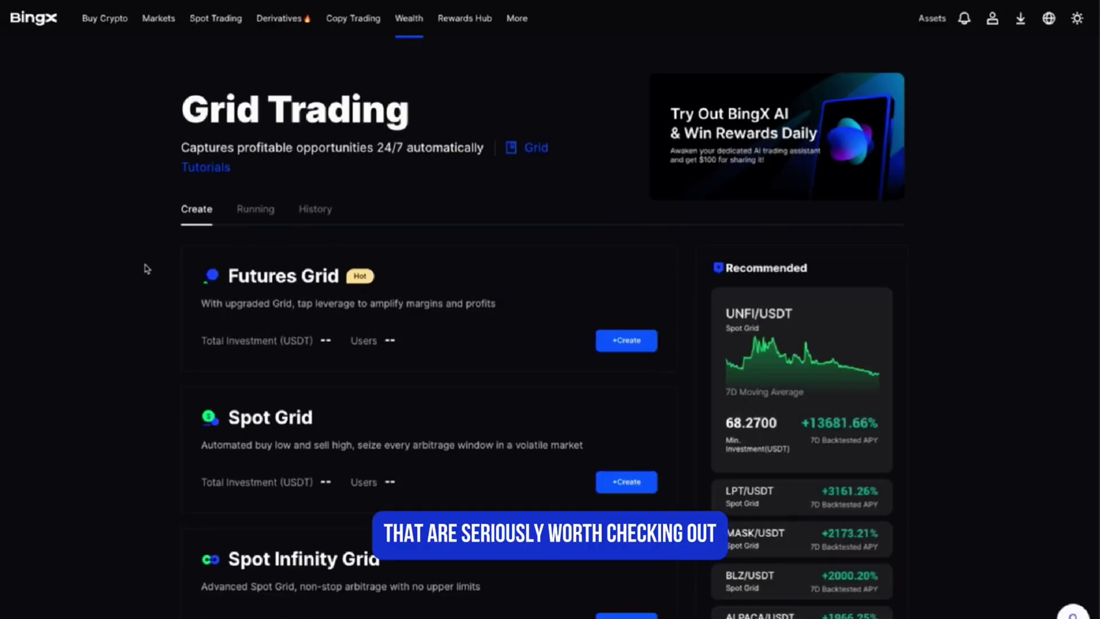
scroll(127, 267, "down", 1)
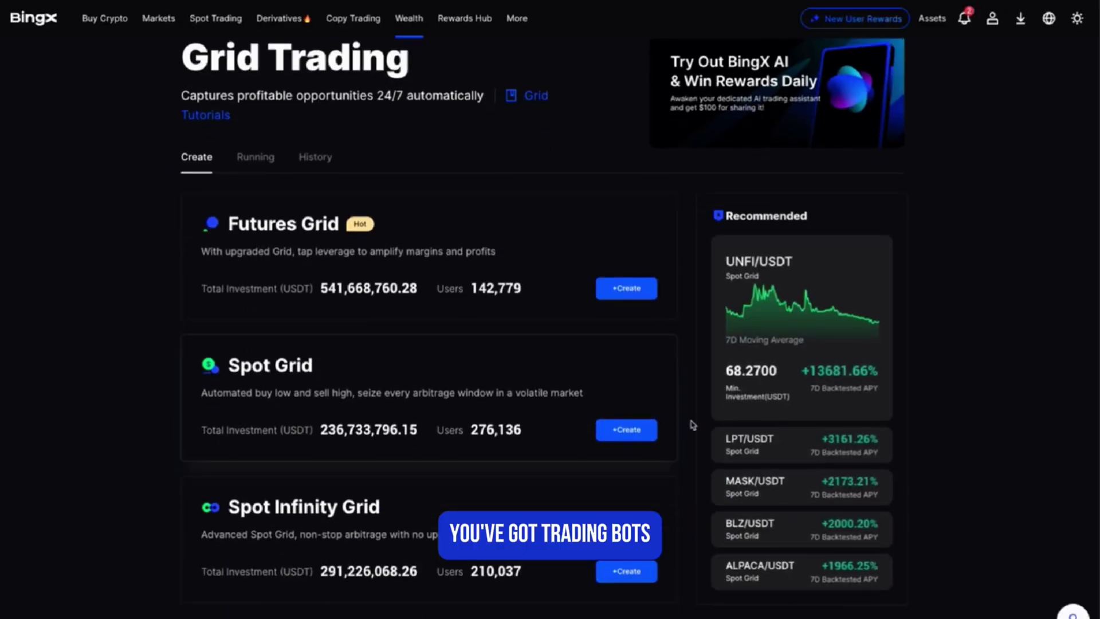
left_click(599, 437)
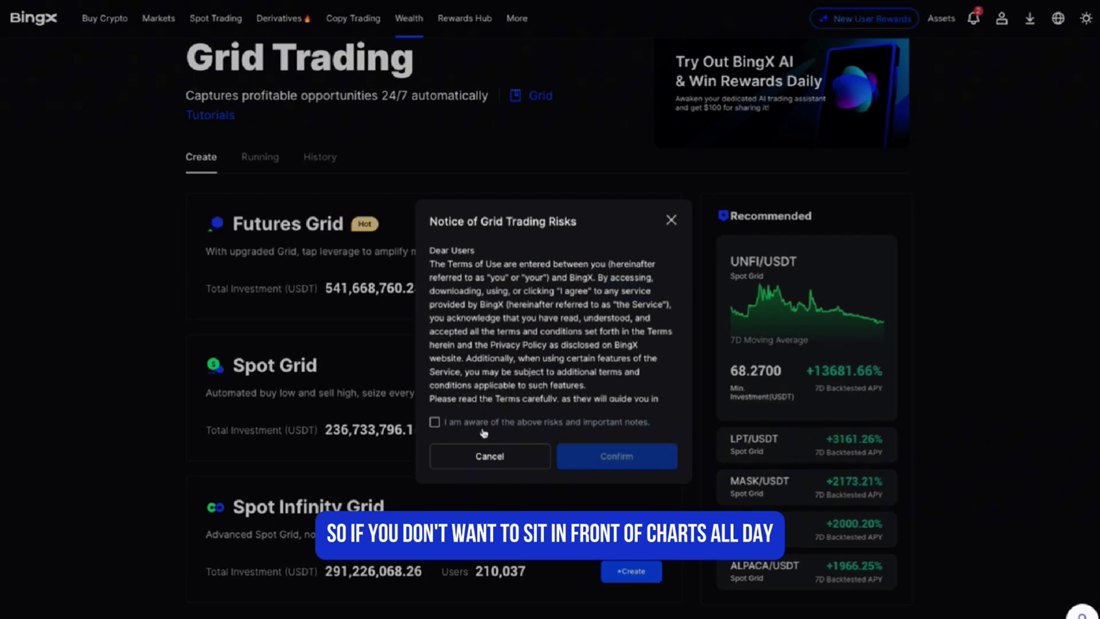
left_click(435, 422)
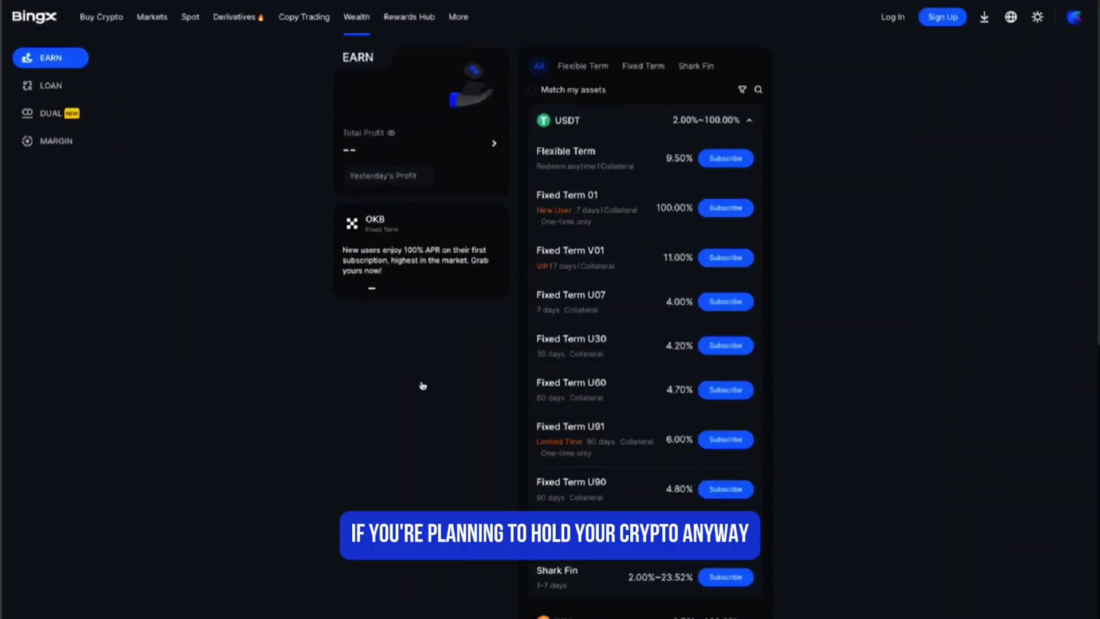
Step: Scroll through the USDT flexible and fixed-term Earn products
scroll(422, 386, "down", 3)
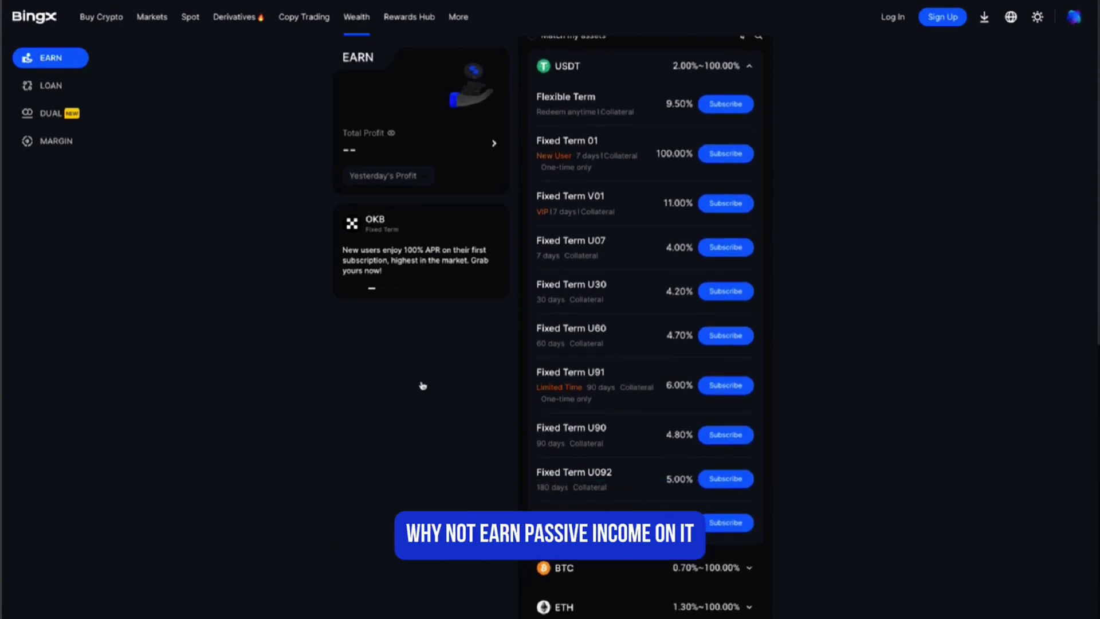
scroll(423, 385, "down", 3)
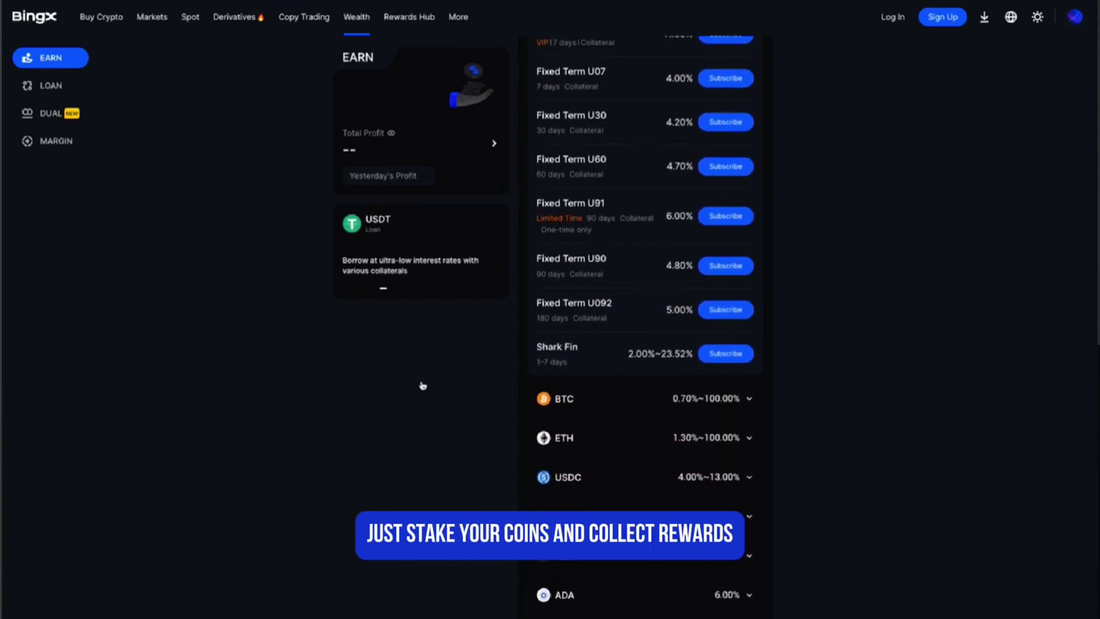
scroll(423, 386, "down", 3)
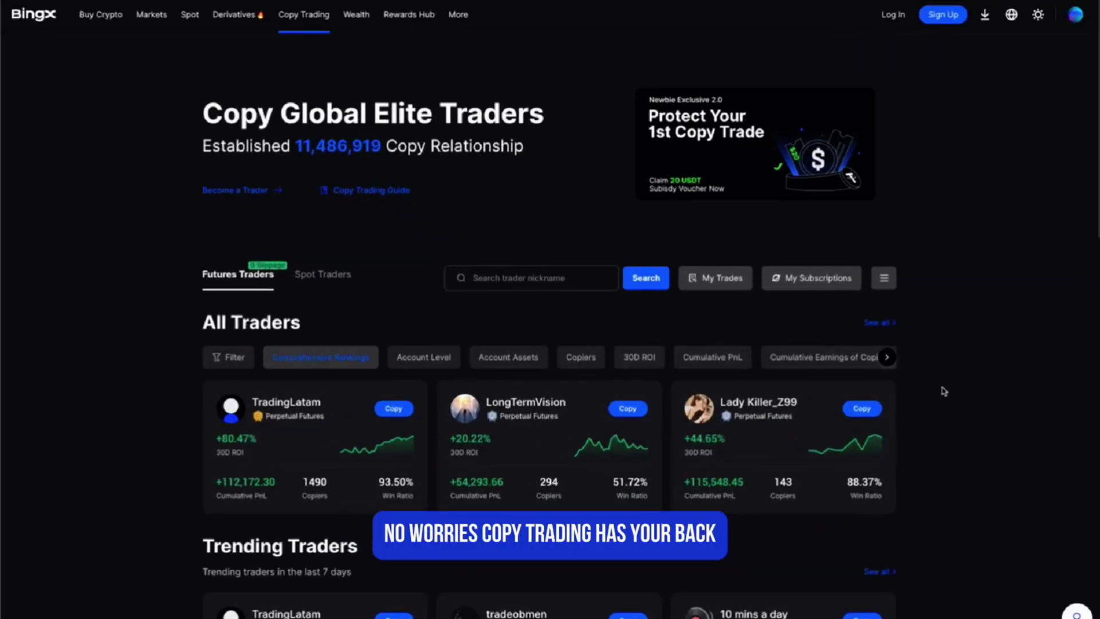
Step: Scroll down through the All Traders and Trending Traders lists on Copy Trading
scroll(945, 392, "down", 2)
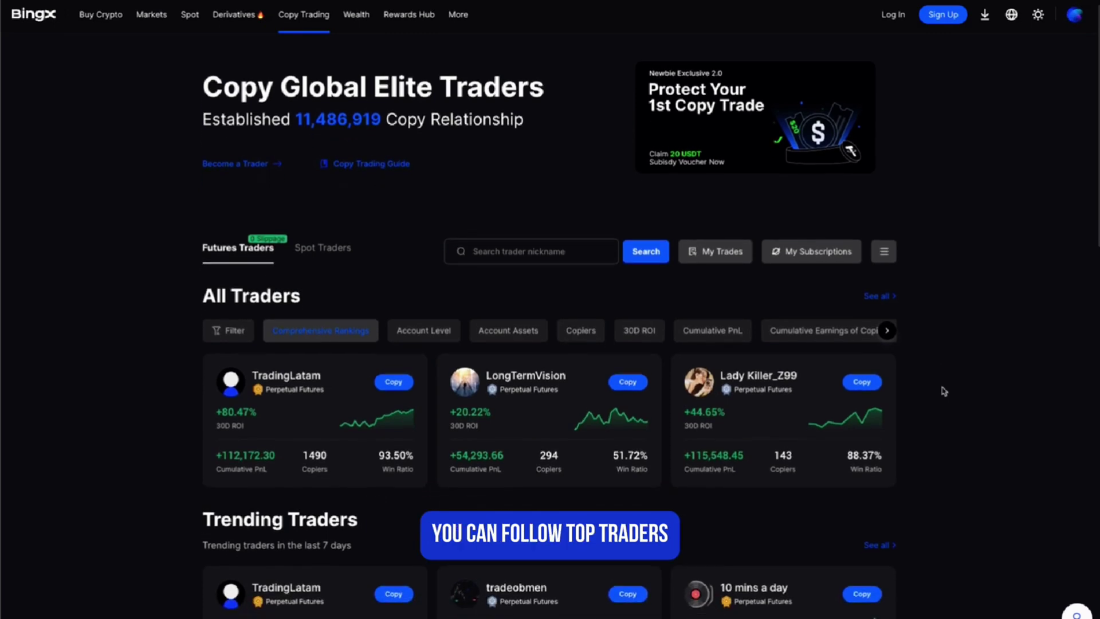
scroll(945, 391, "down", 3)
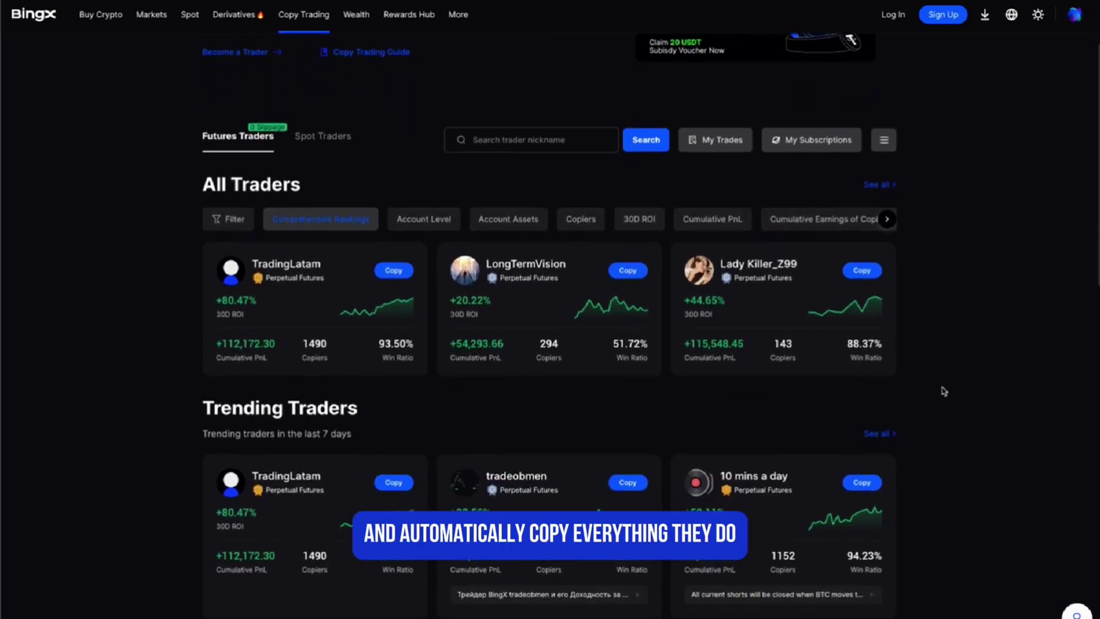
scroll(944, 392, "down", 5)
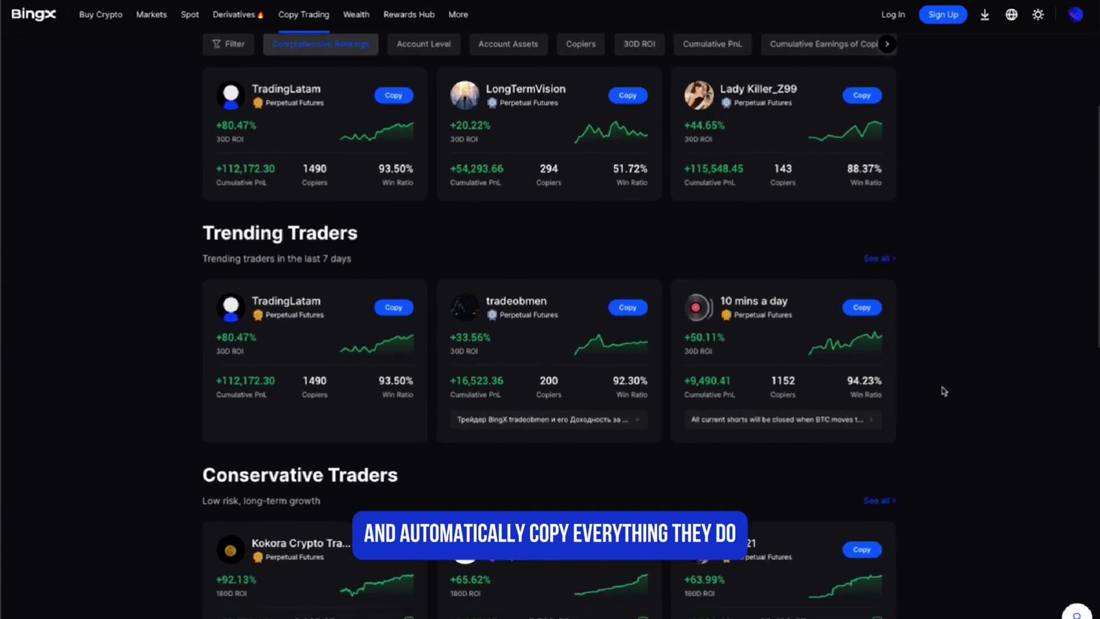
scroll(945, 391, "down", 7)
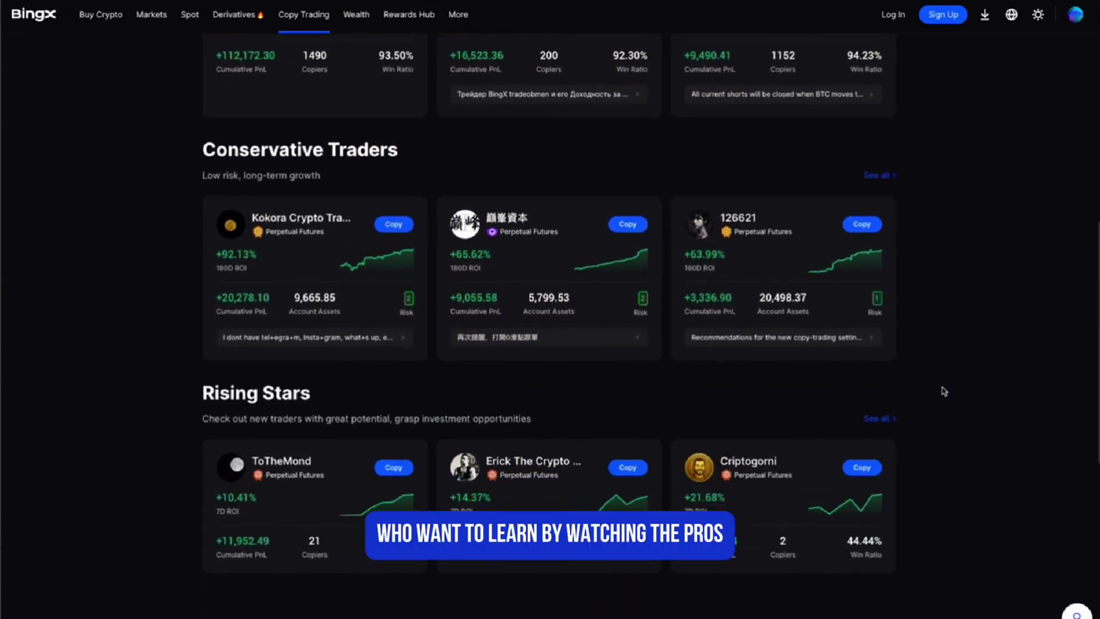
scroll(944, 391, "down", 1)
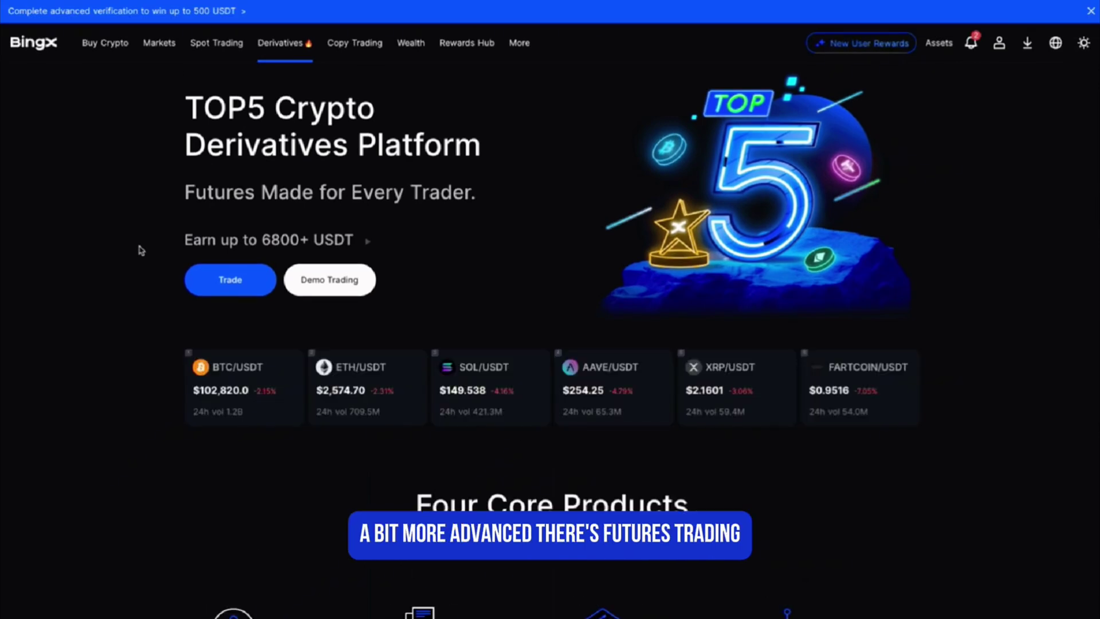
Step: Scroll down the Derivatives futures pair listings and back up
scroll(141, 250, "down", 4)
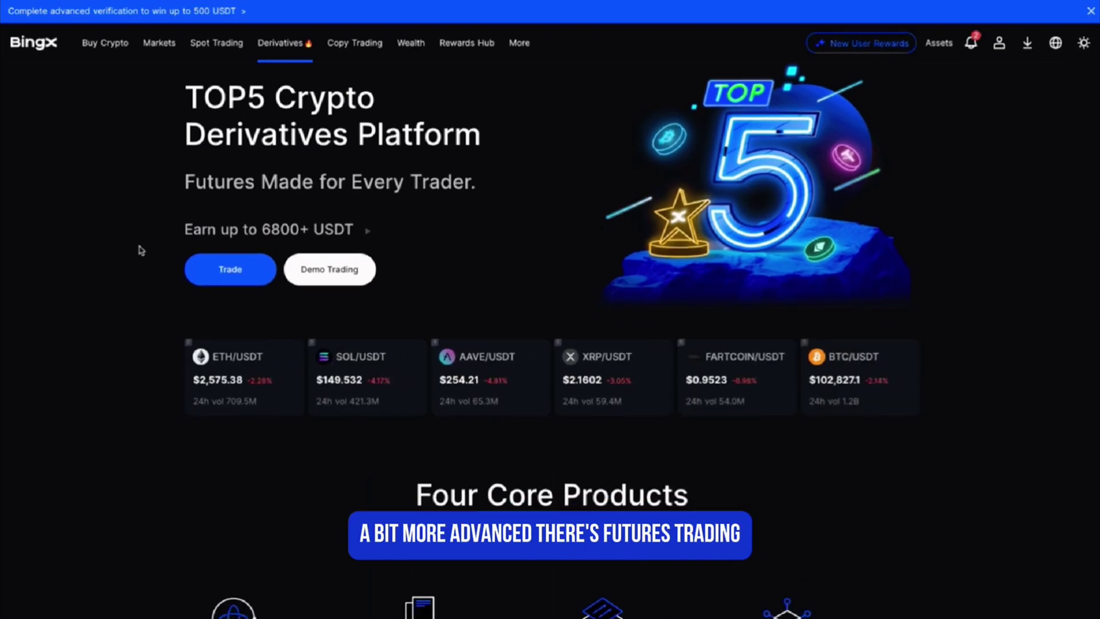
scroll(141, 251, "down", 7)
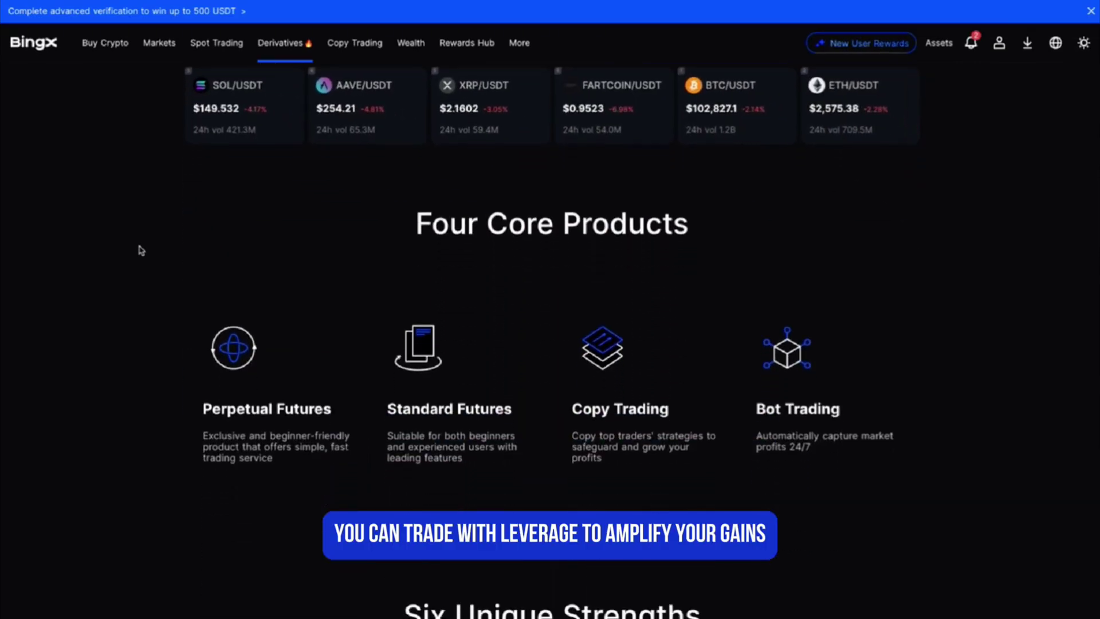
scroll(141, 251, "down", 8)
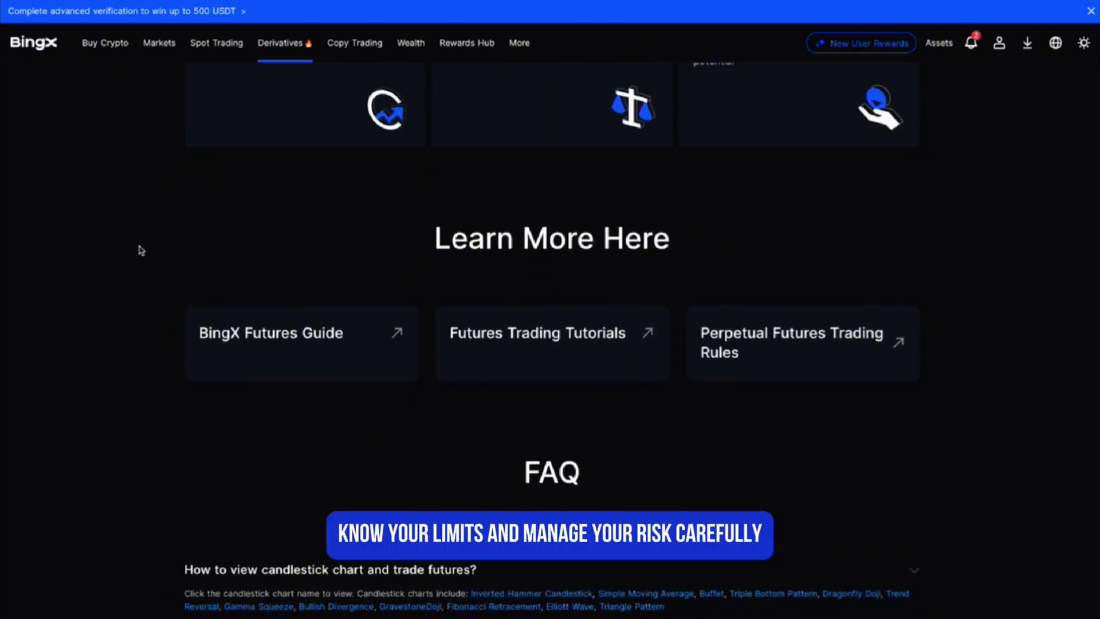
scroll(141, 251, "up", 20)
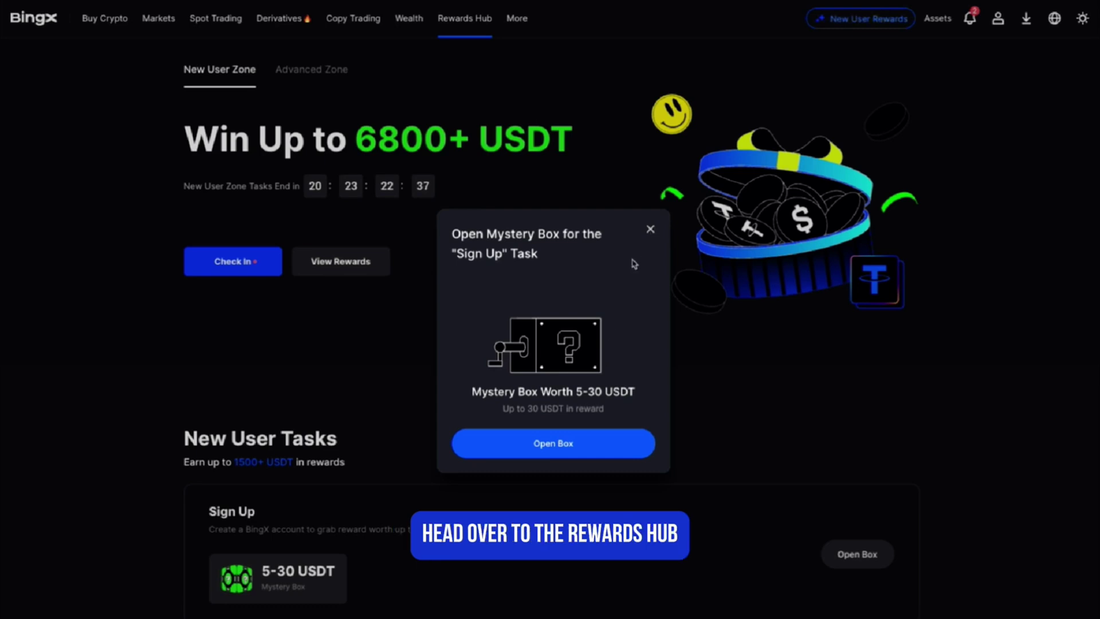
Step: Open the Sign Up mystery box, collect the 20 USDT Bonus Voucher, and view New User Tasks
left_click(500, 445)
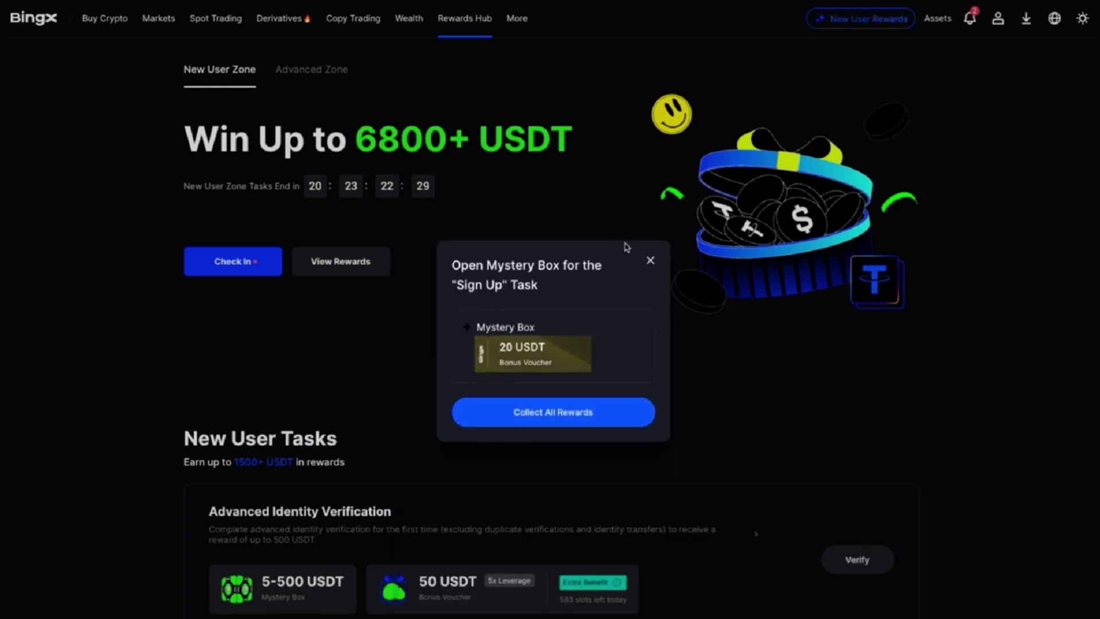
left_click(470, 413)
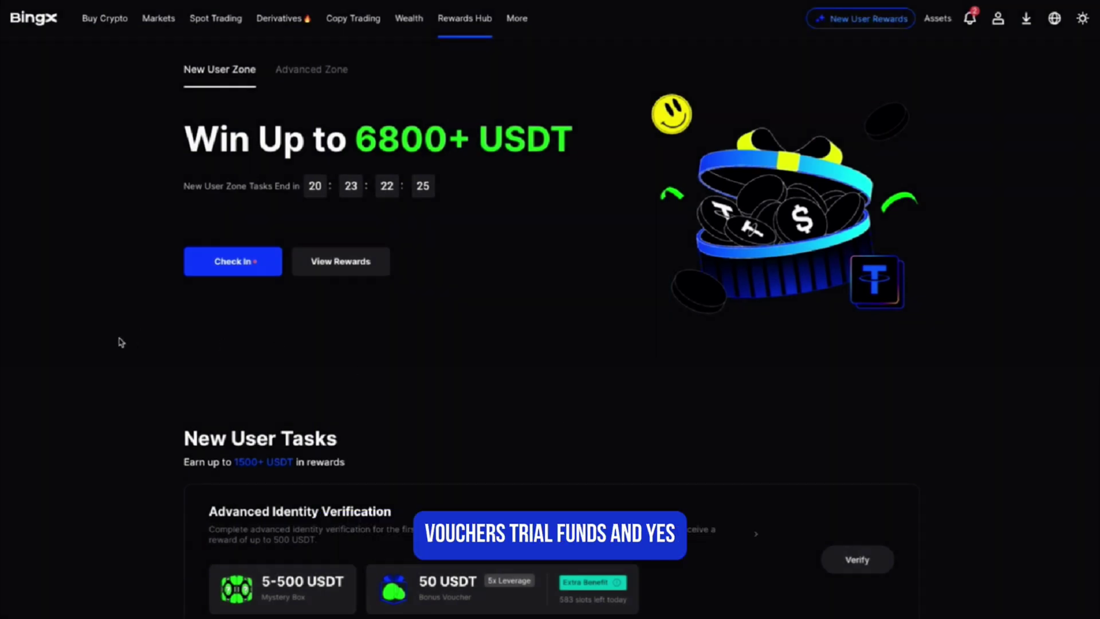
scroll(120, 342, "down", 1)
scroll(121, 342, "down", 3)
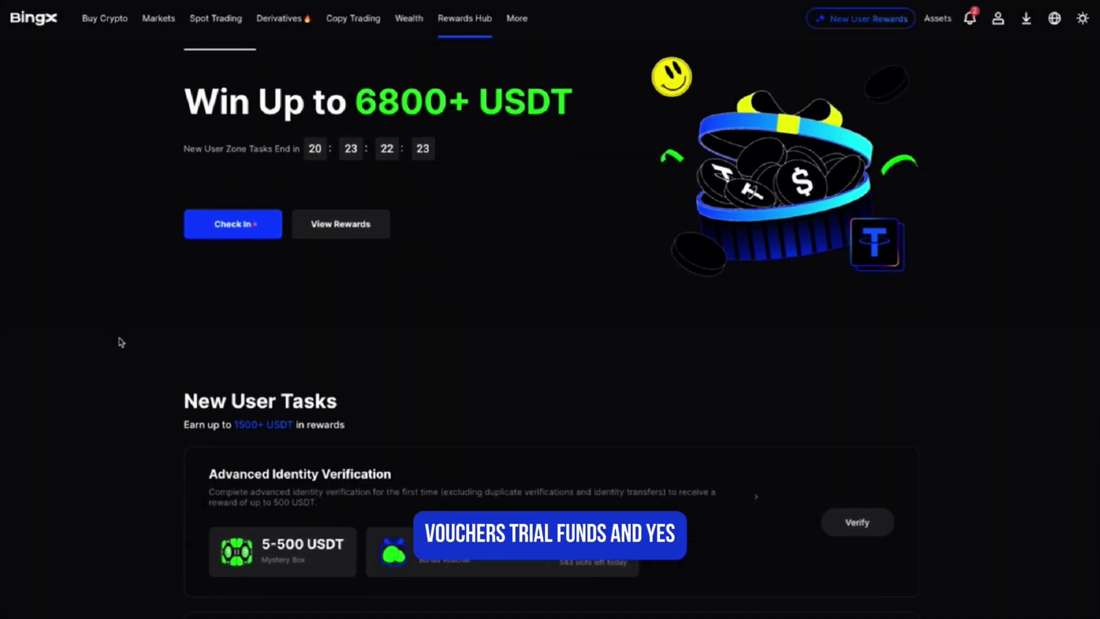
scroll(120, 342, "down", 2)
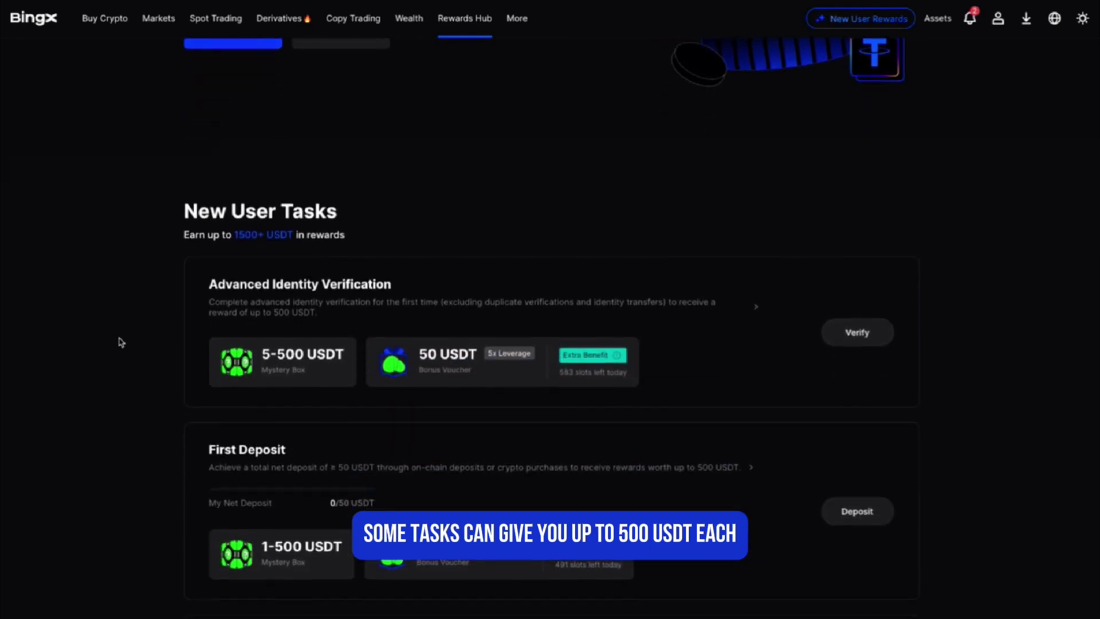